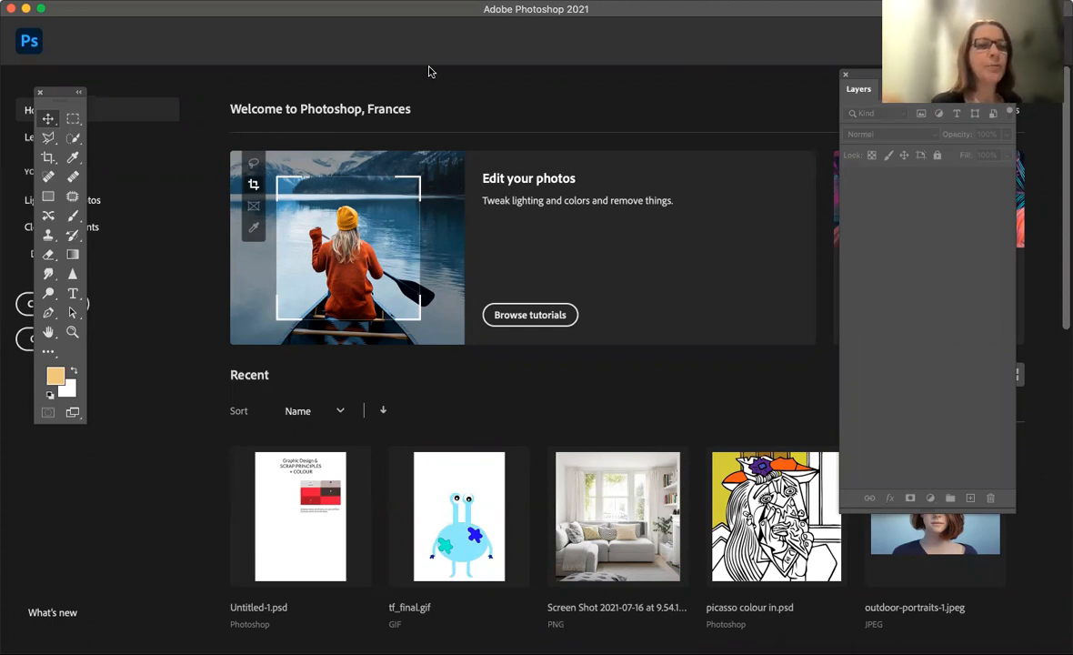
- Create a new portrait document named "example" from the A3 print preset, 297 x 420 mm at 300 pixels/inch
left_click_drag(50, 96, 138, 296)
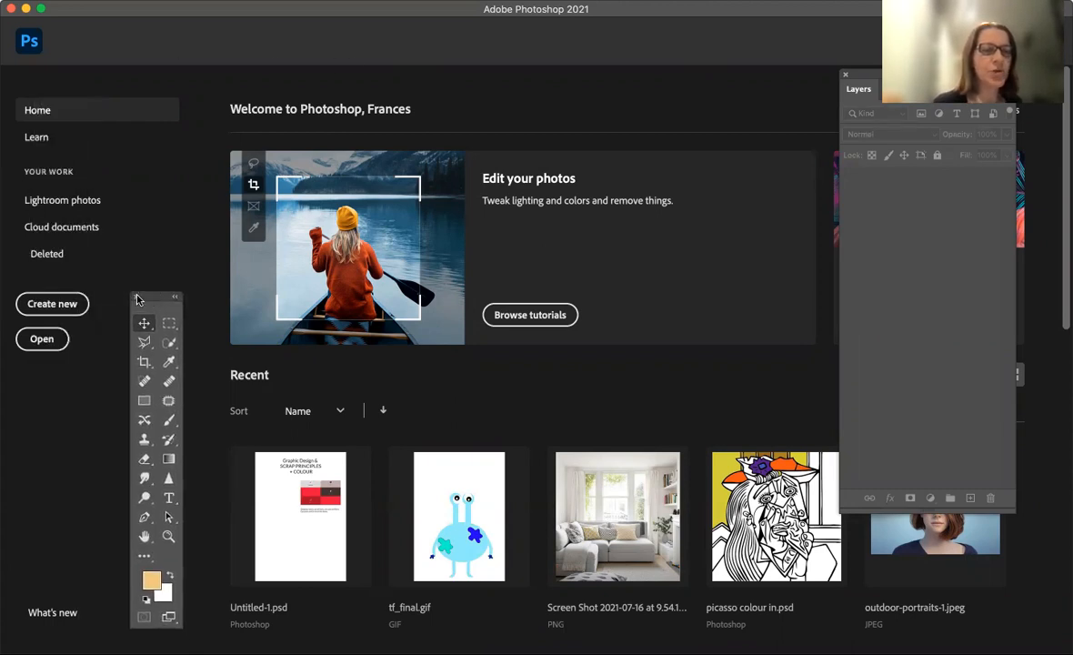
left_click(53, 304)
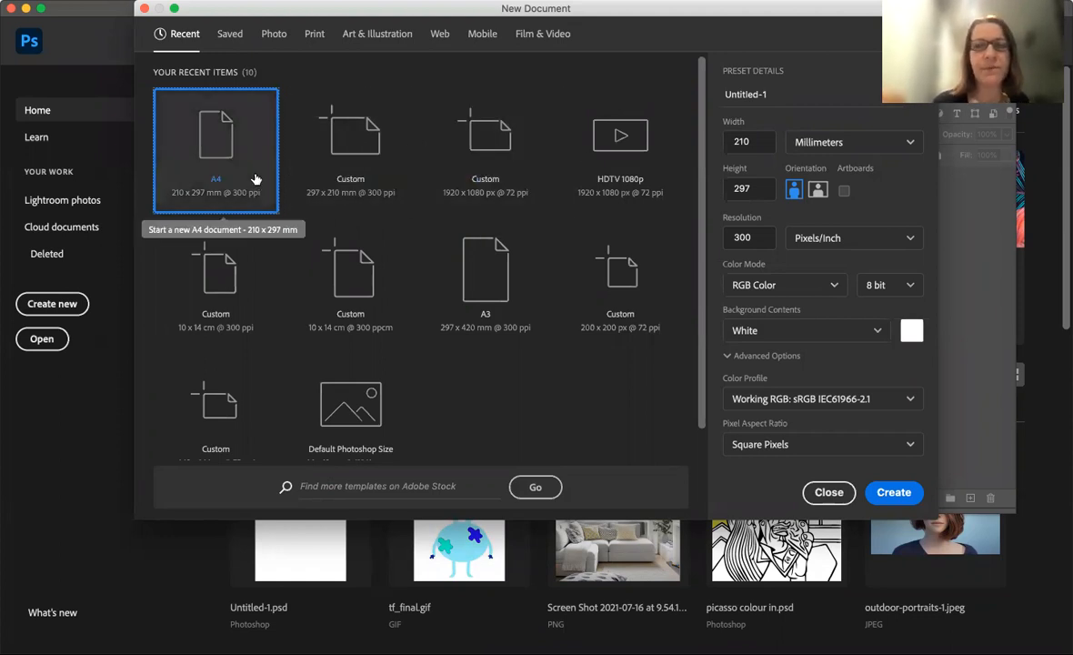
left_click(316, 33)
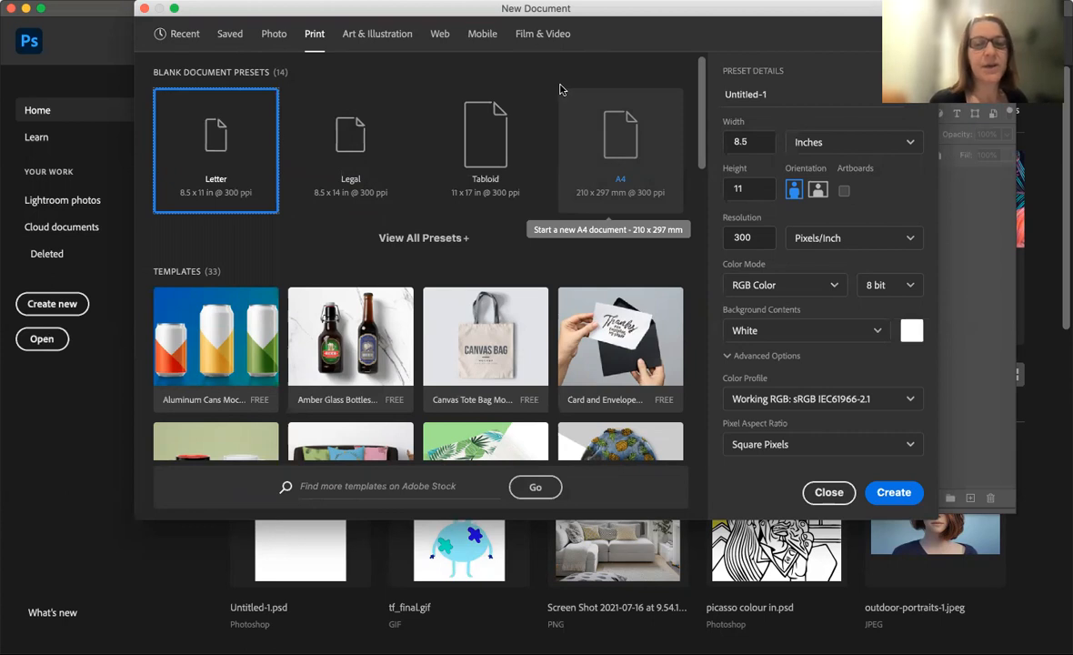
left_click(449, 239)
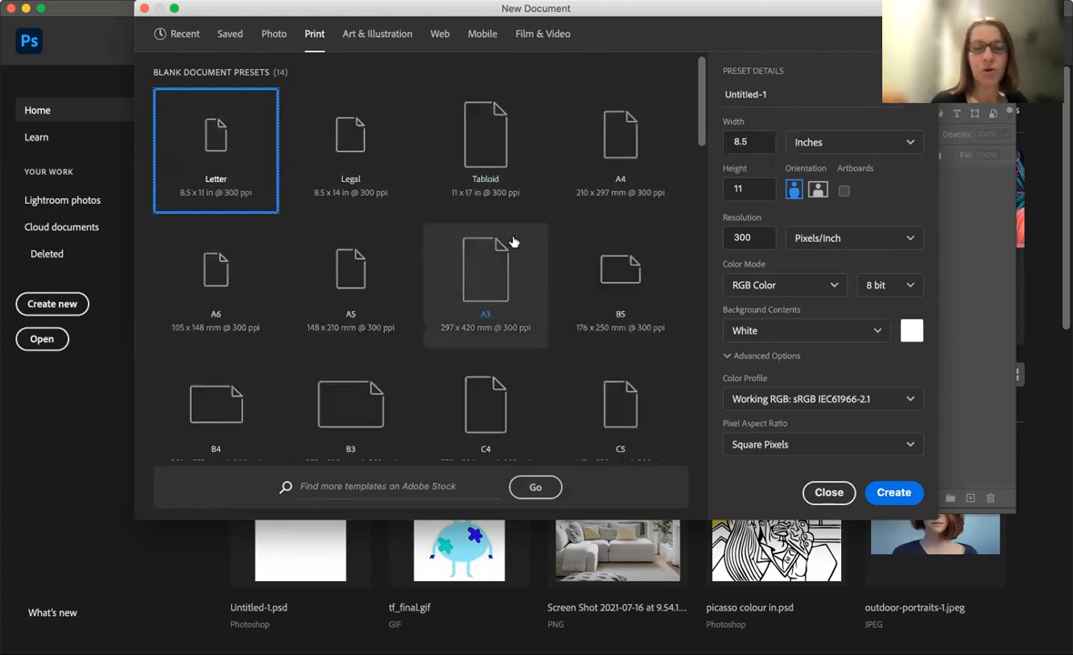
scroll(524, 255, "down", 1)
scroll(525, 256, "up", 1)
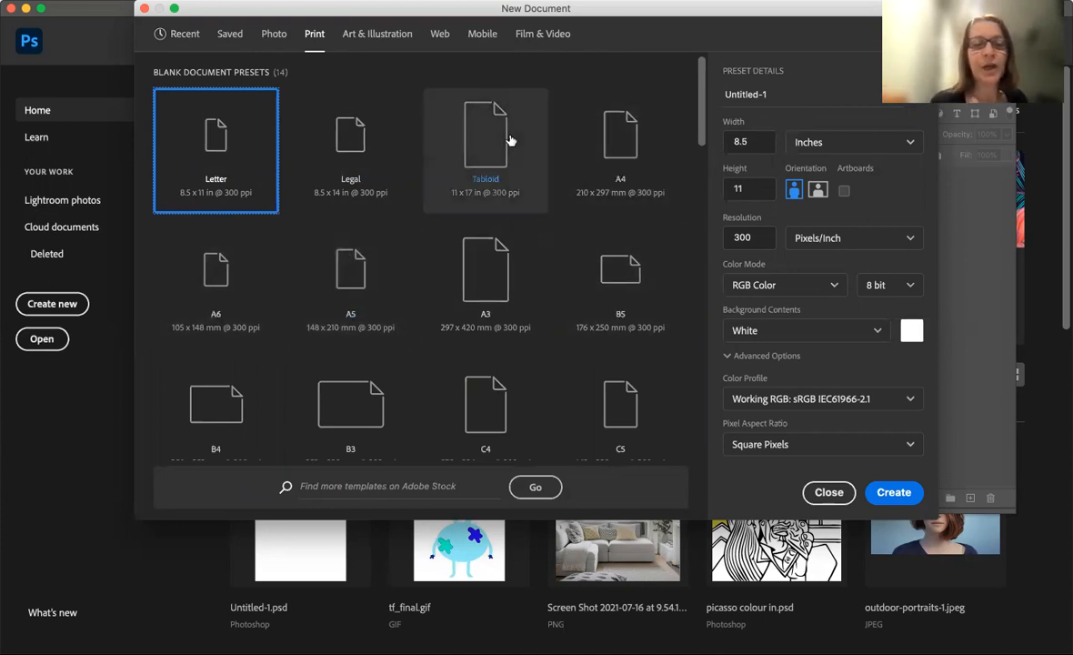
left_click(490, 279)
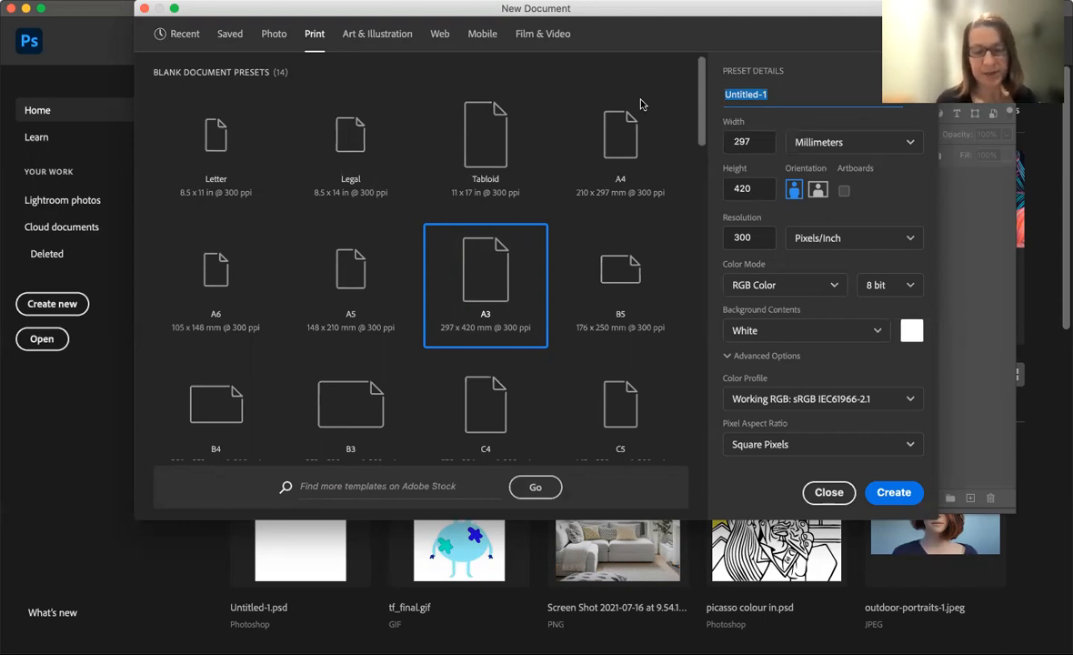
type("examp")
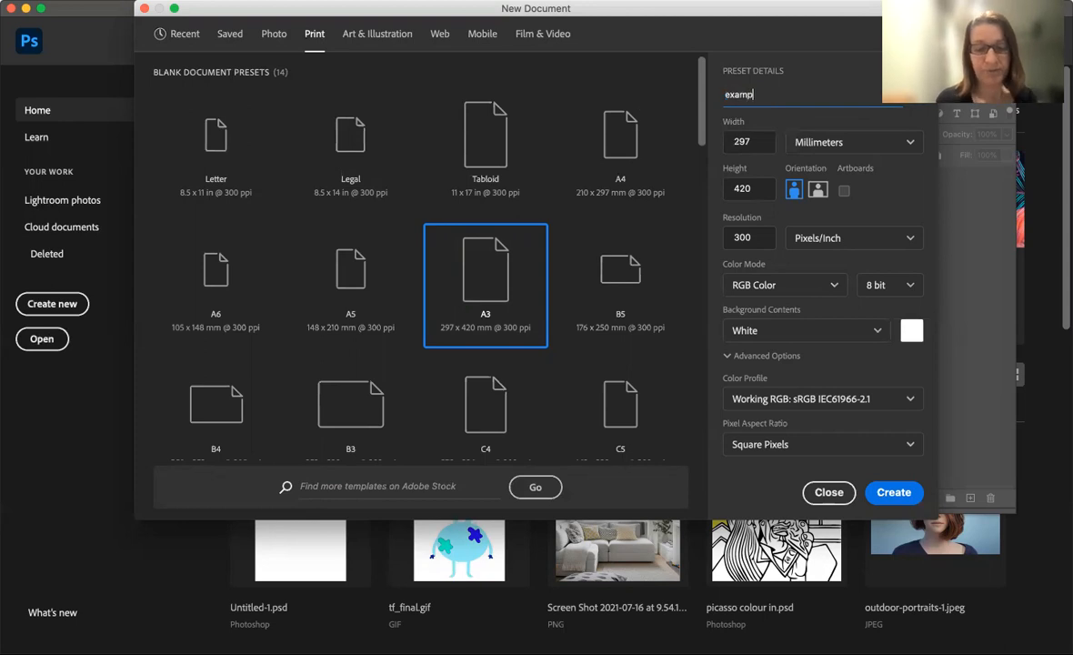
left_click(896, 492)
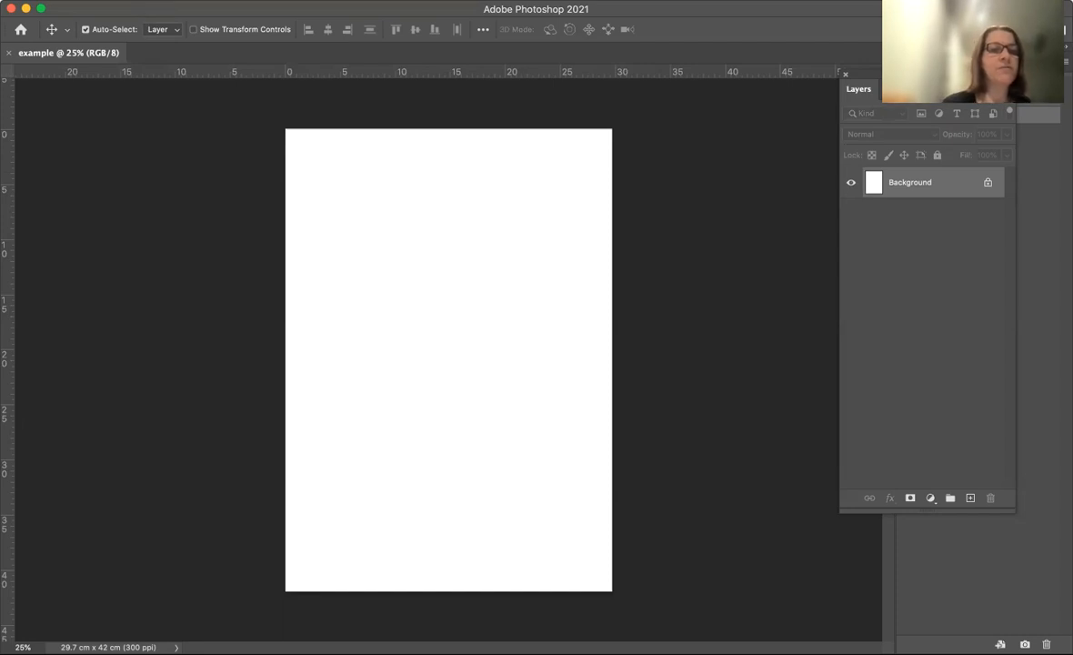
- Place GRAPHIC DESIGN_SCRAP PRINCIPLES.jpg from the Desktop as an embedded image in the document
left_click(145, 0)
left_click(116, 0)
left_click(115, 0)
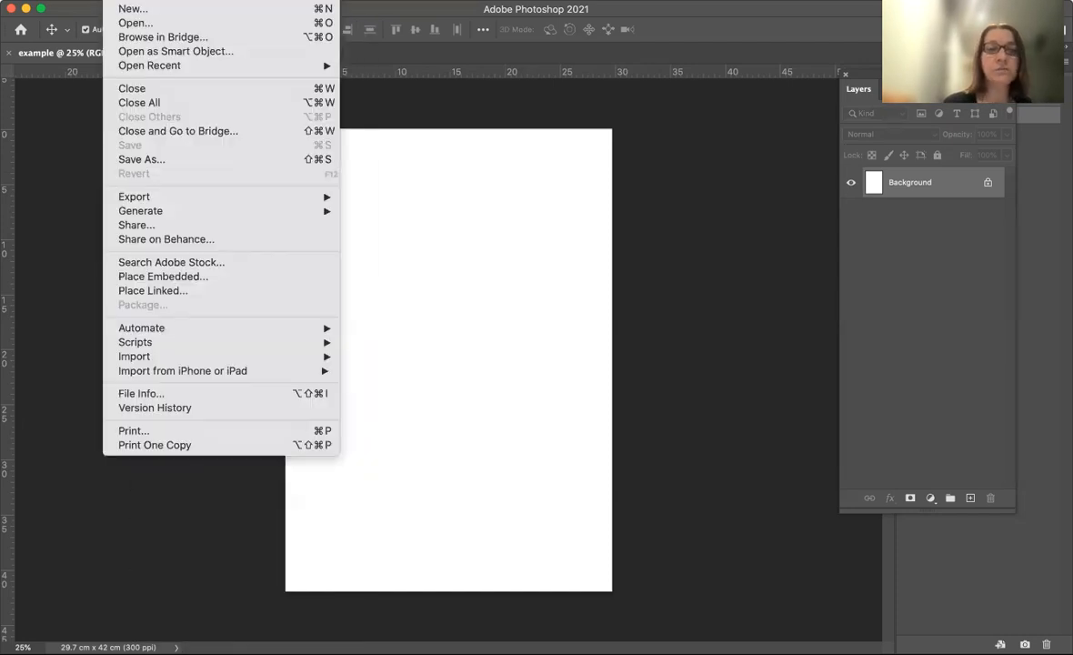
left_click(156, 277)
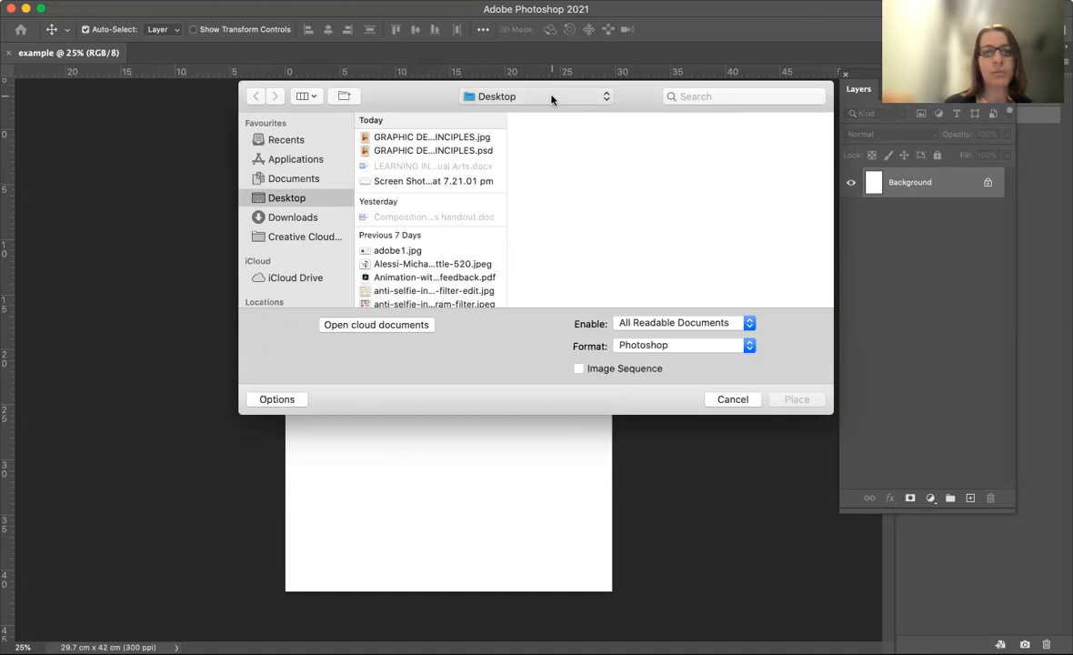
left_click(277, 180)
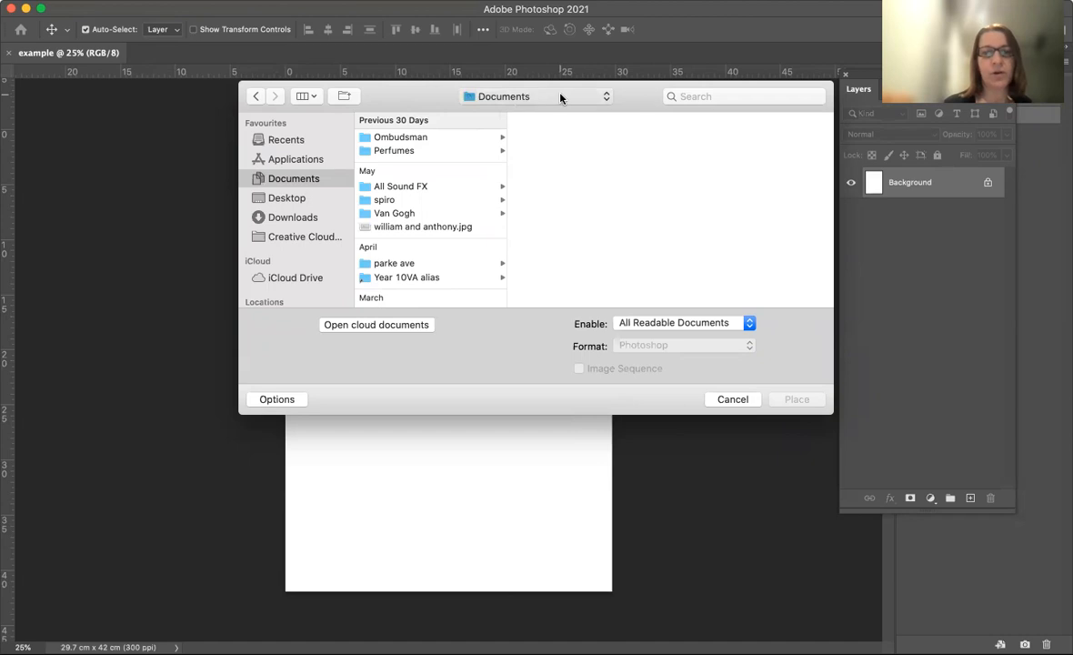
left_click(289, 198)
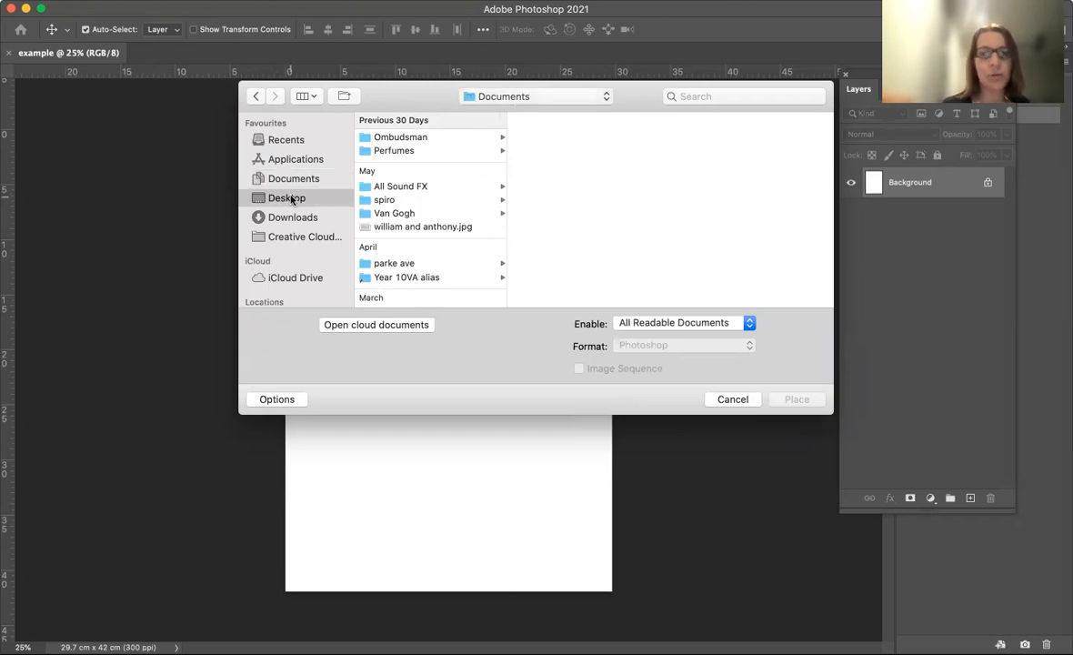
left_click(414, 138)
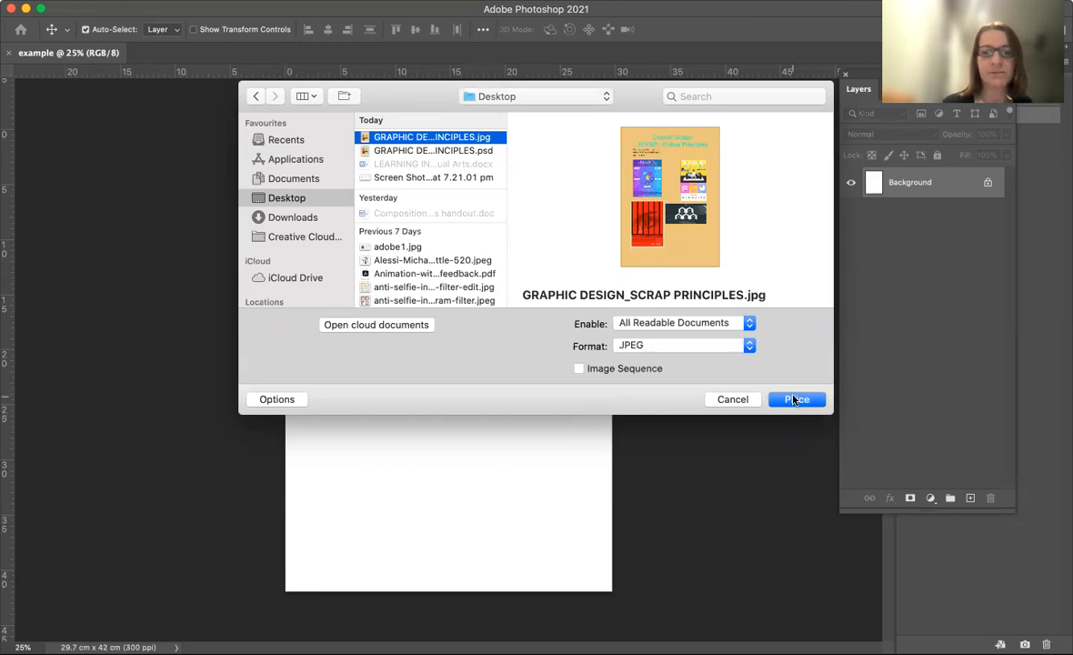
left_click(794, 400)
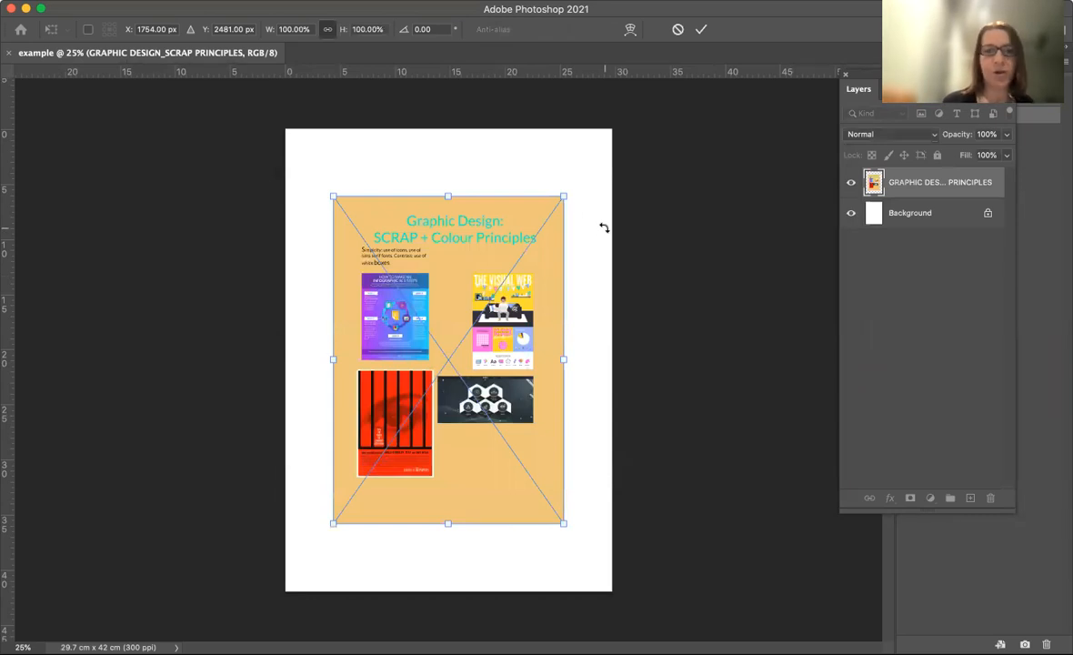
- Move and scale the placed poster image to about 153% so it covers the whole page, and commit the transform
left_click_drag(564, 196, 616, 120)
left_click_drag(421, 217, 373, 215)
left_click_drag(567, 518, 639, 618)
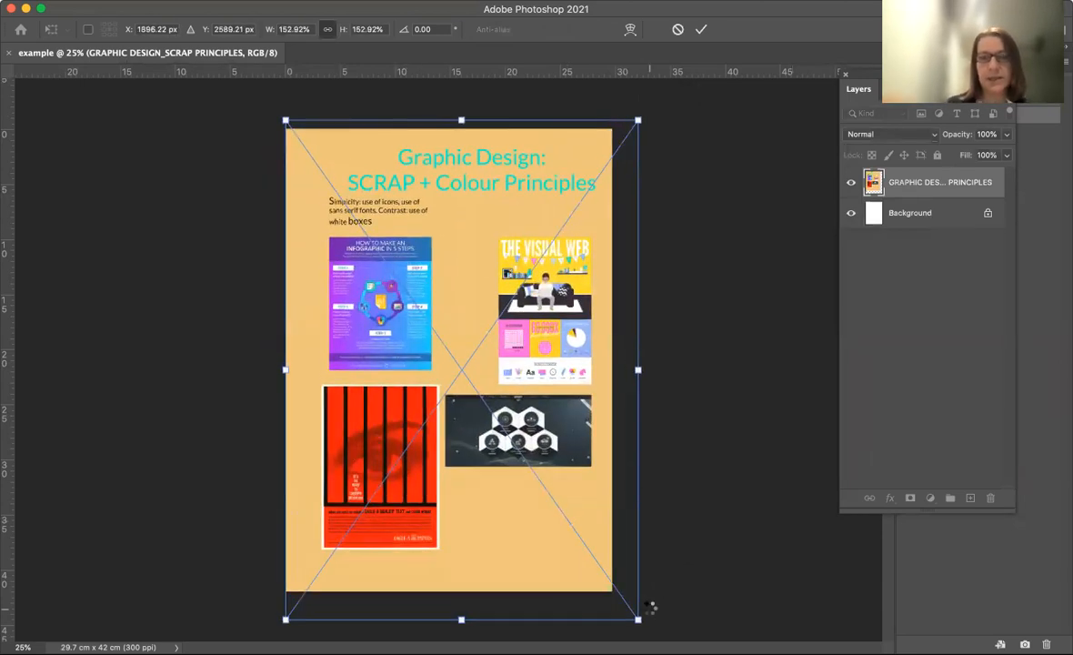
key("Return")
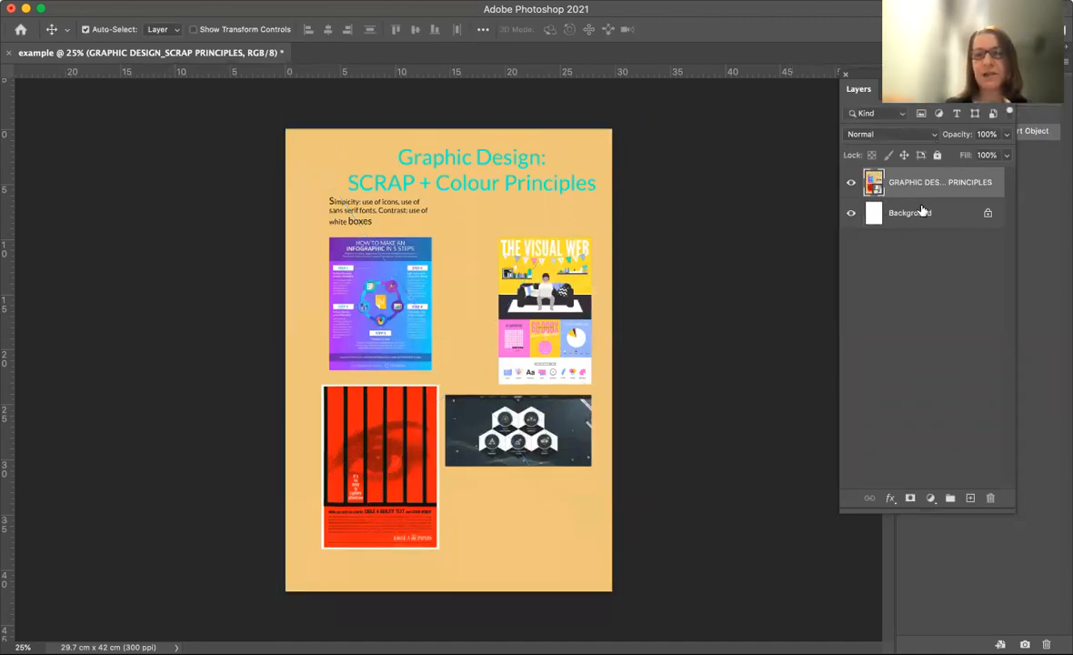
- Hide and show the poster layer to compare it with the Background, leaving the poster layer selected
left_click(923, 211)
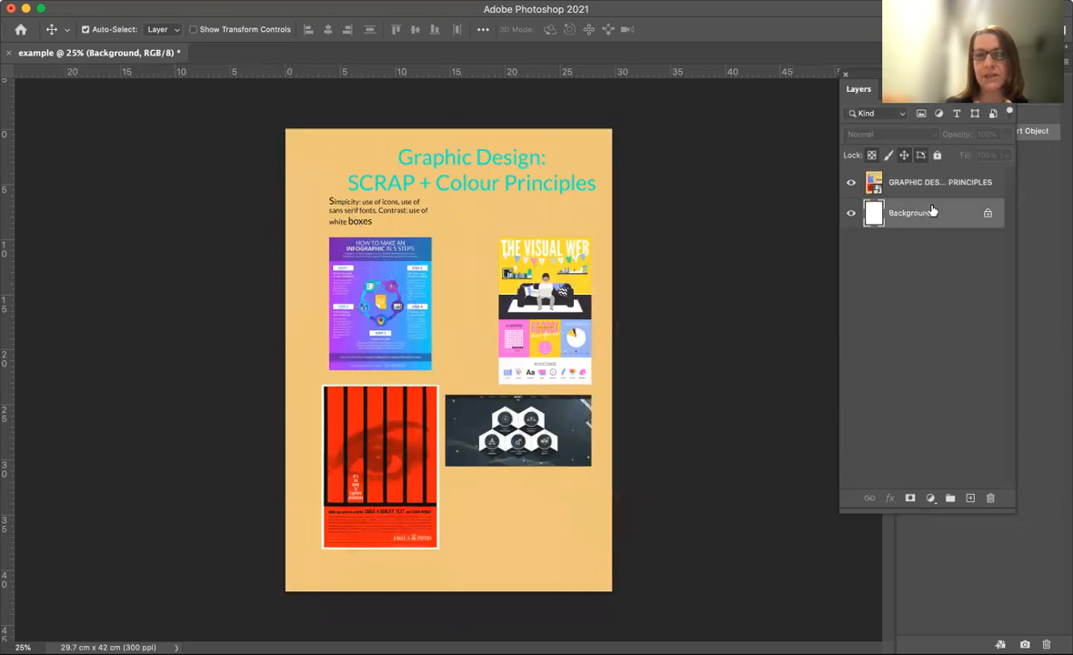
left_click(852, 182)
left_click(852, 182)
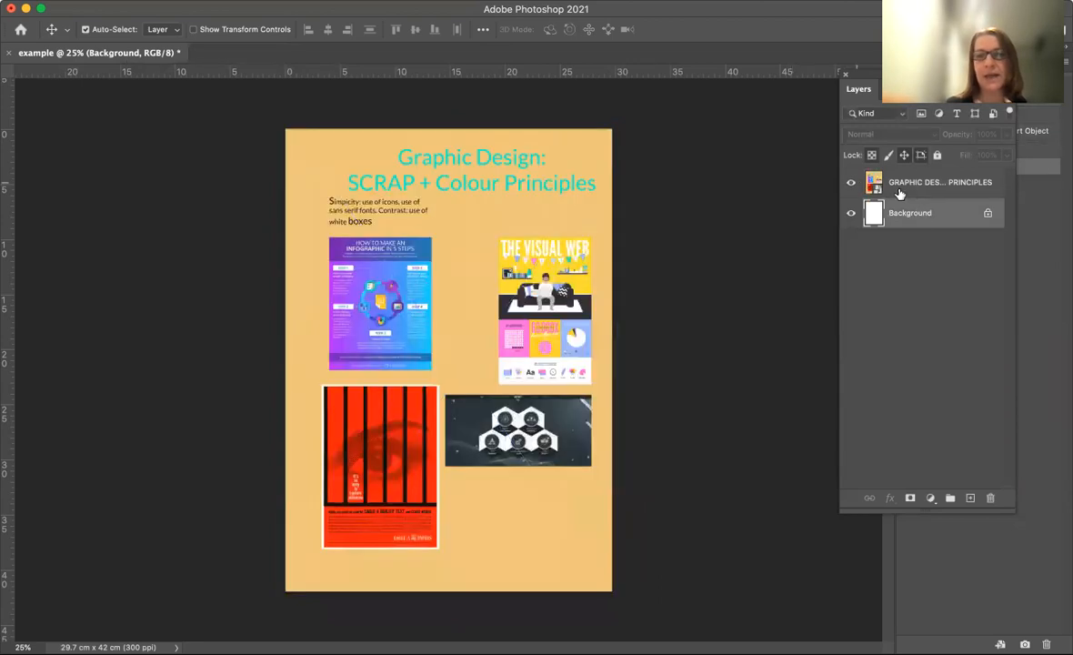
left_click(921, 183)
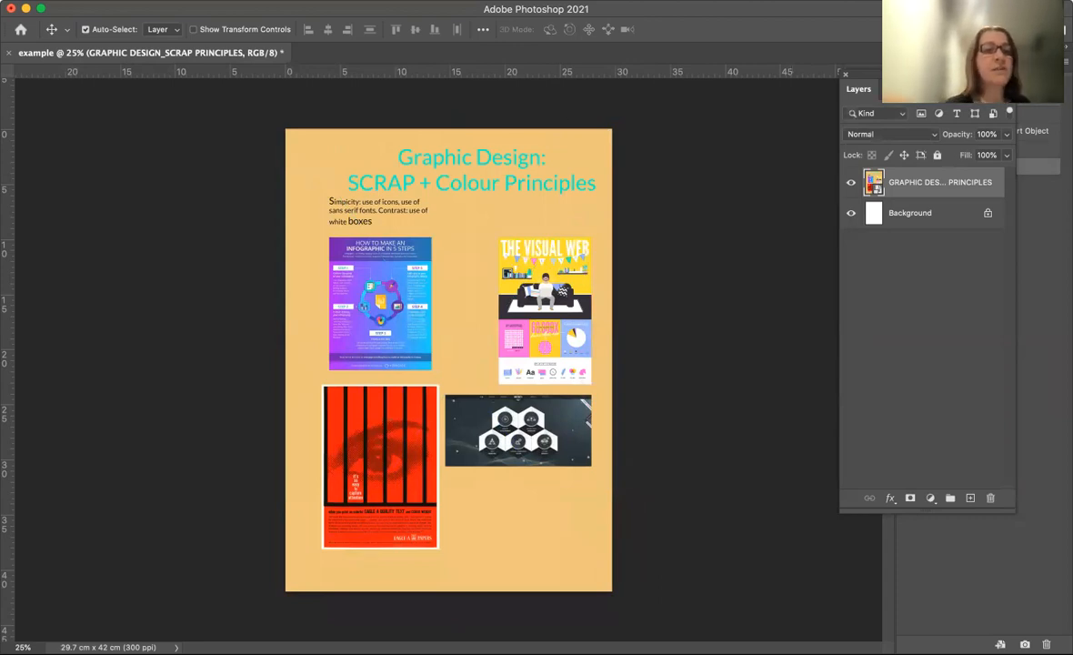
- Place Alessi-Michael-Graves-tea-kettle-520.jpeg from the Desktop as an embedded image above the poster, keeping its default size and position
left_click(116, 1)
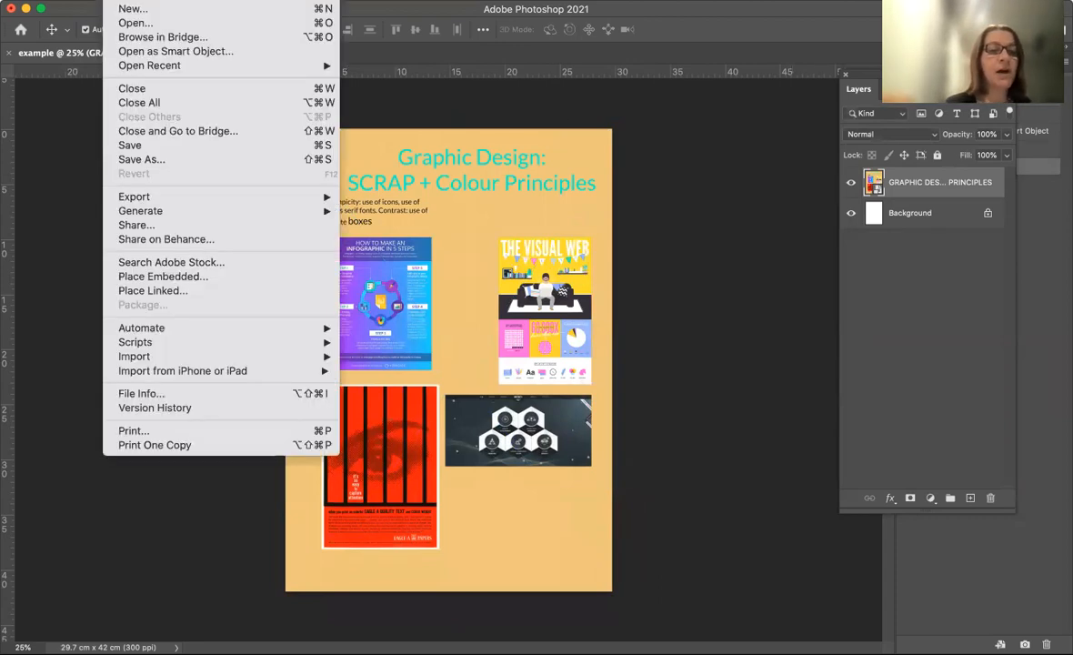
left_click(170, 278)
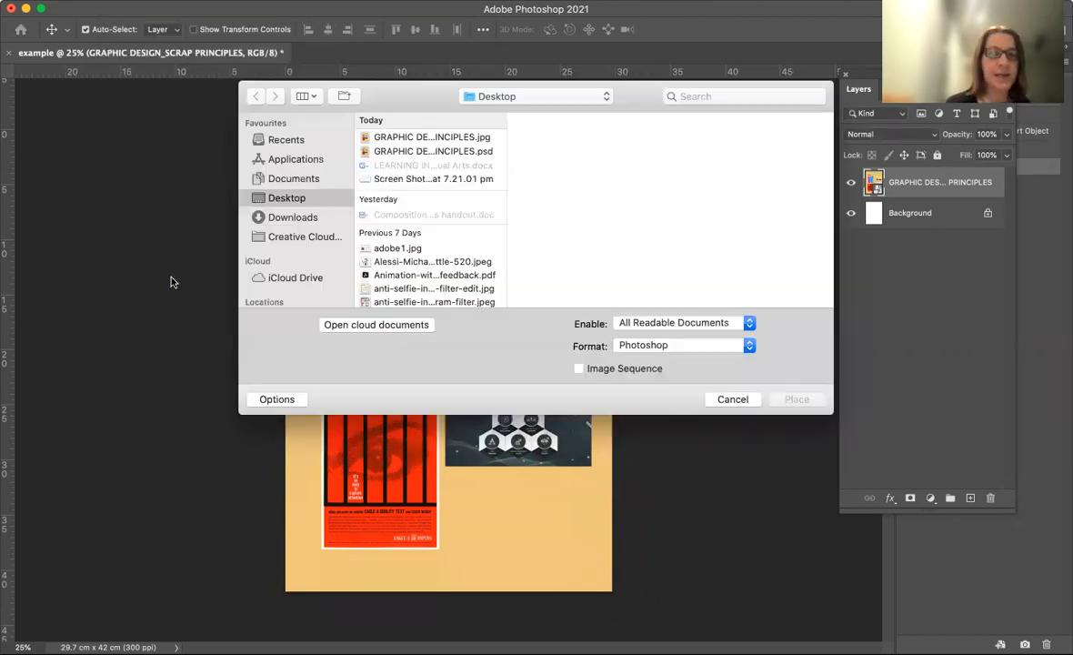
left_click(400, 261)
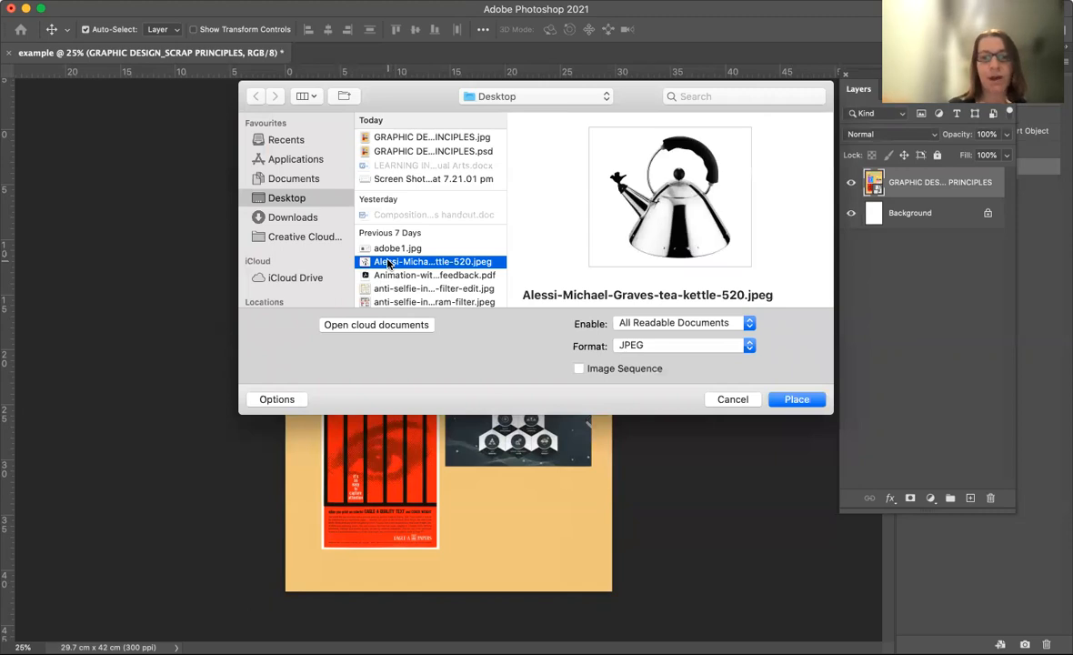
left_click(796, 400)
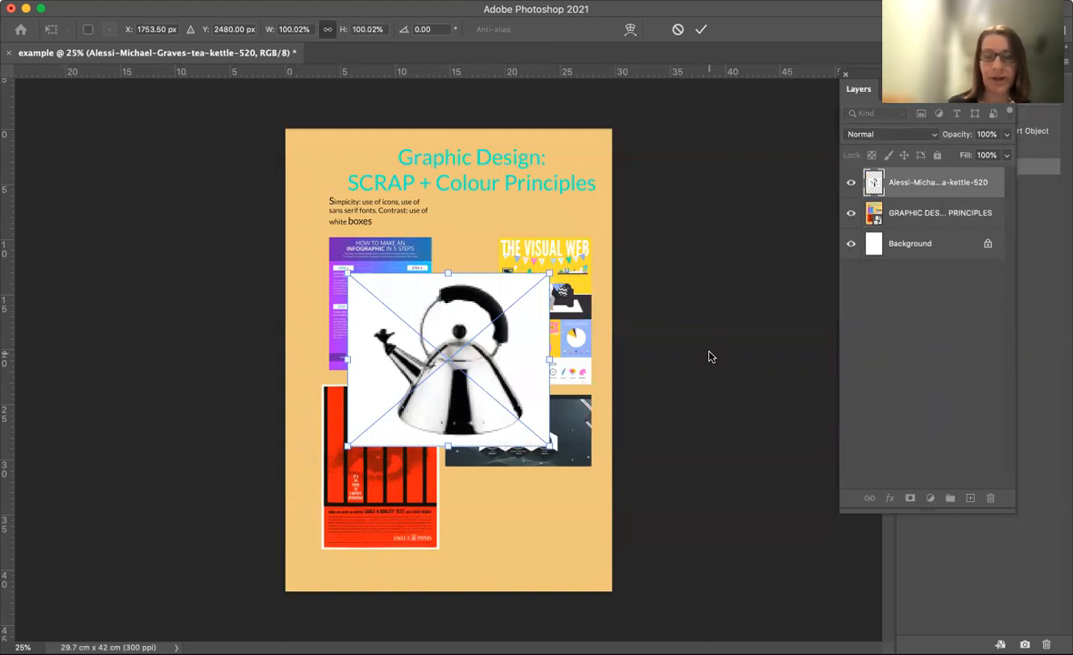
key("Return")
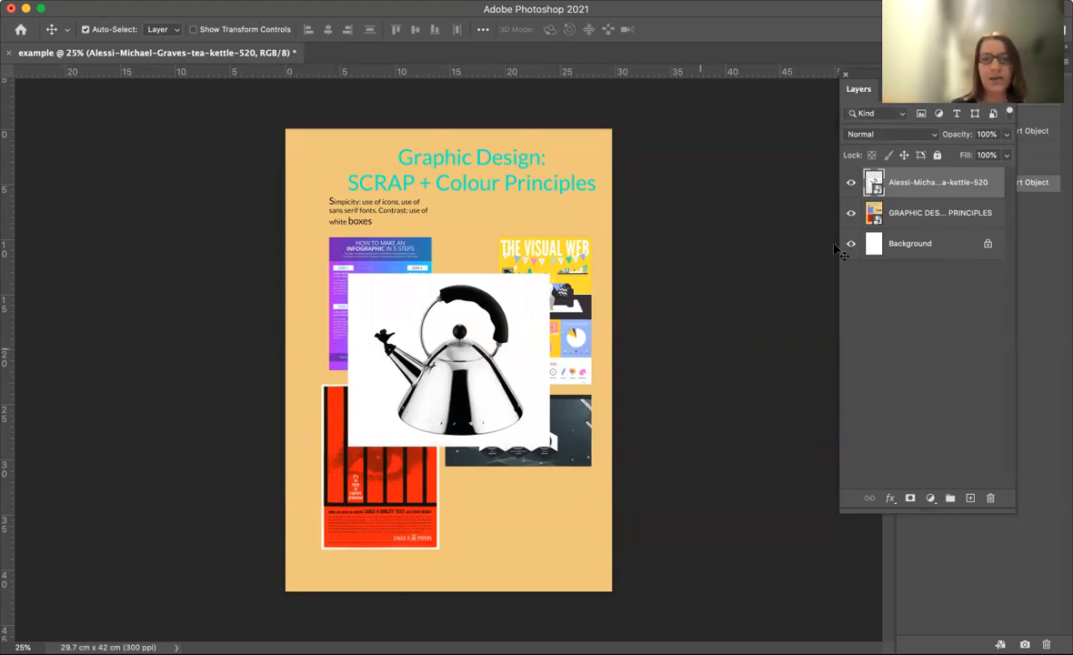
- Select each layer in turn, then hide the poster and kettle layers and show both again
left_click(878, 212)
left_click(903, 181)
left_click(906, 215)
left_click(929, 243)
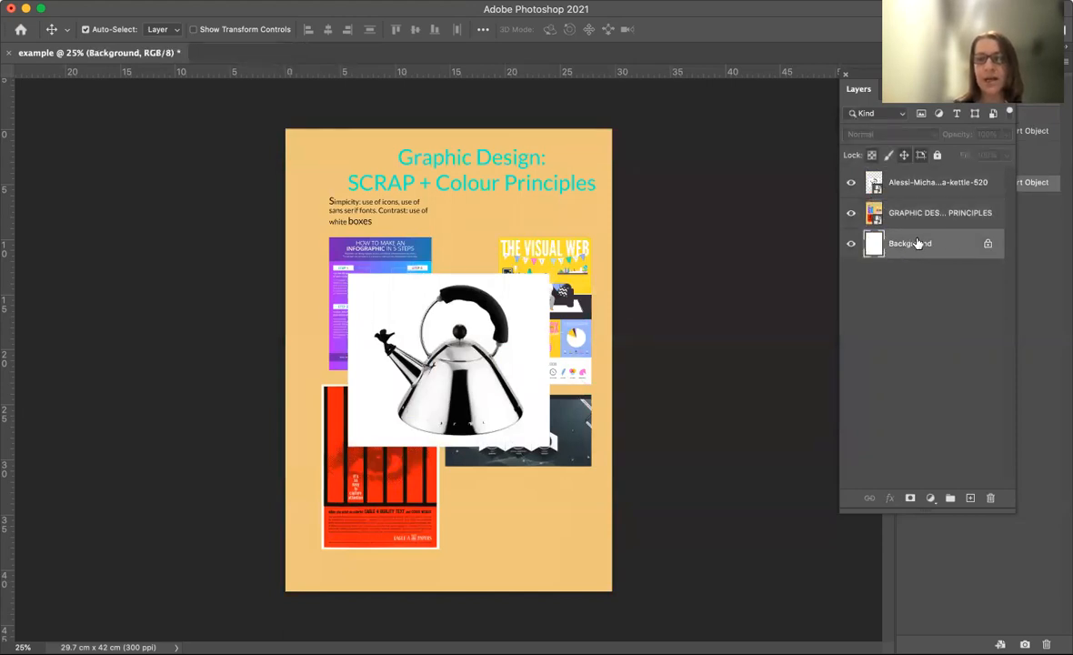
left_click(851, 213)
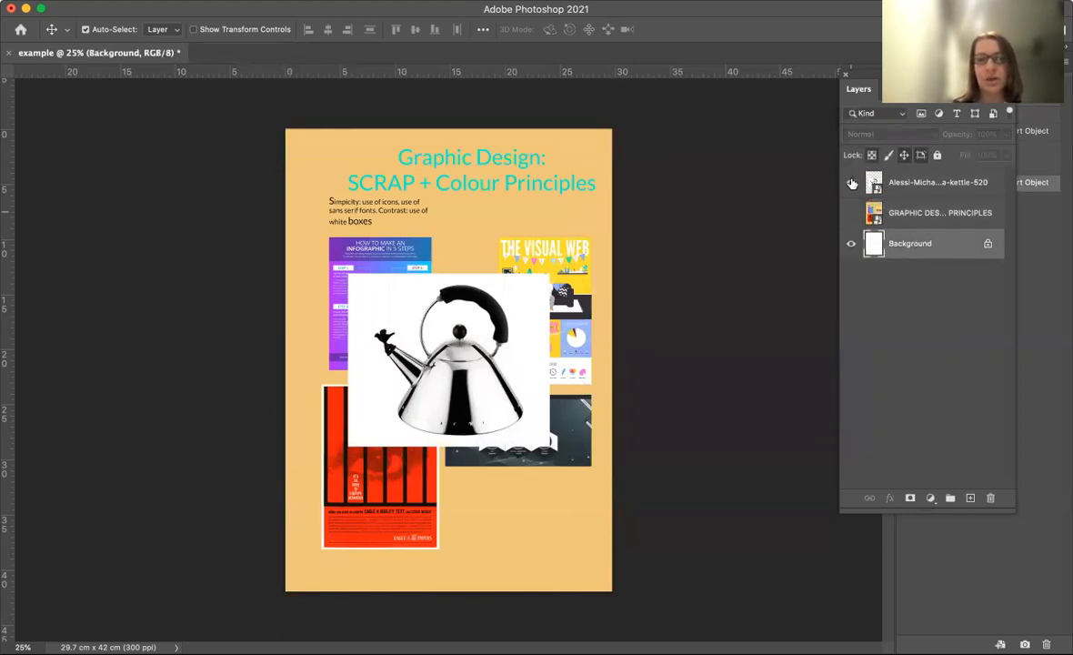
left_click(852, 181)
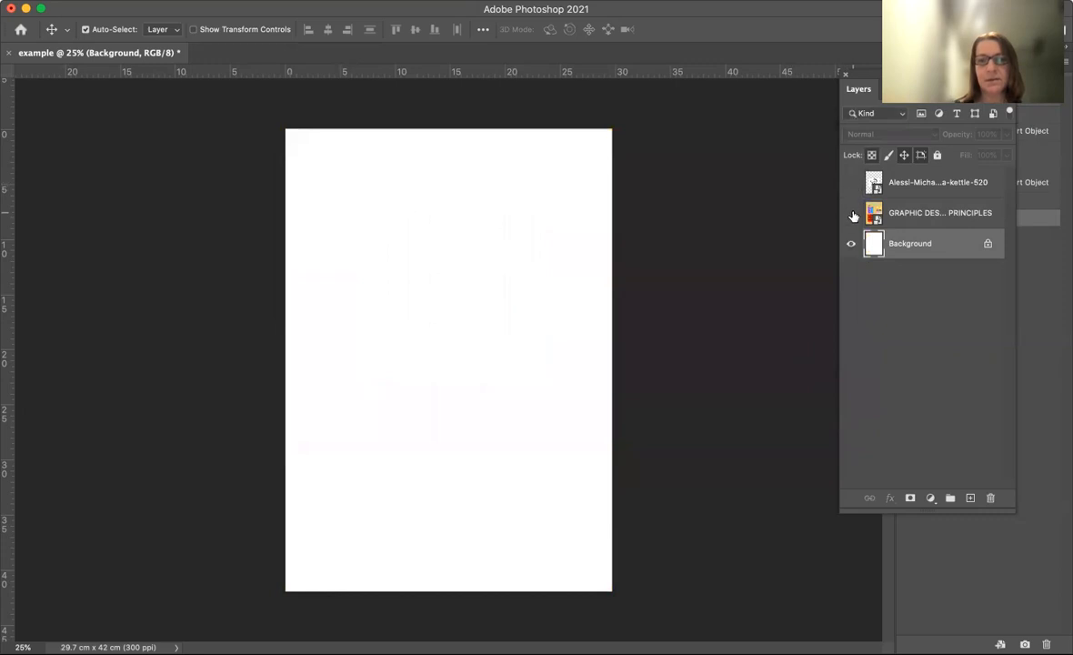
left_click(852, 212)
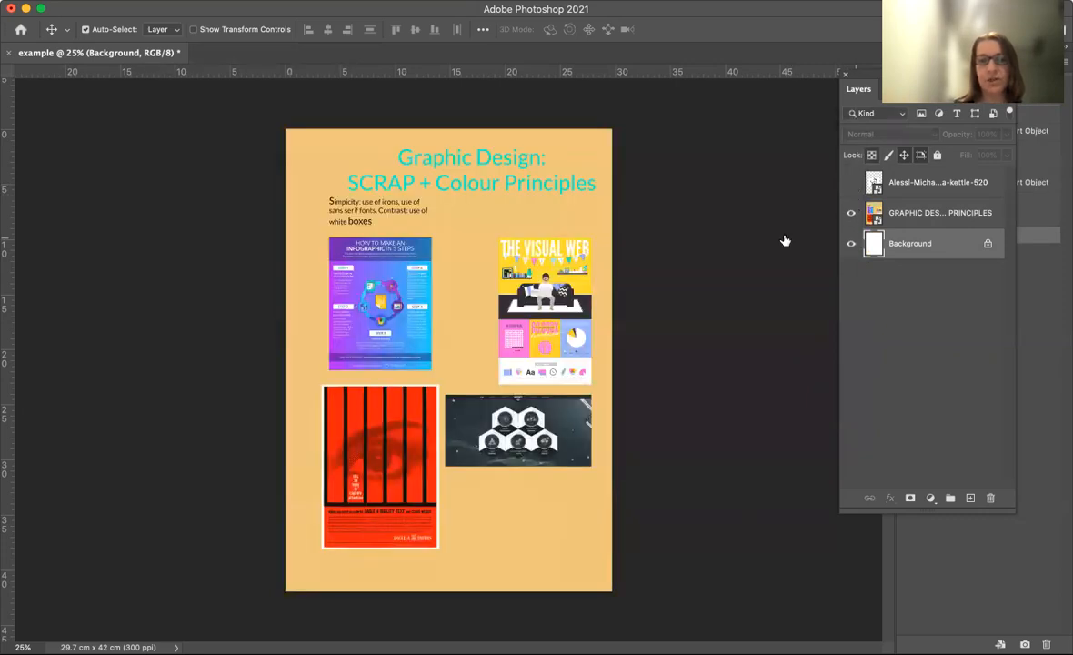
left_click(852, 183)
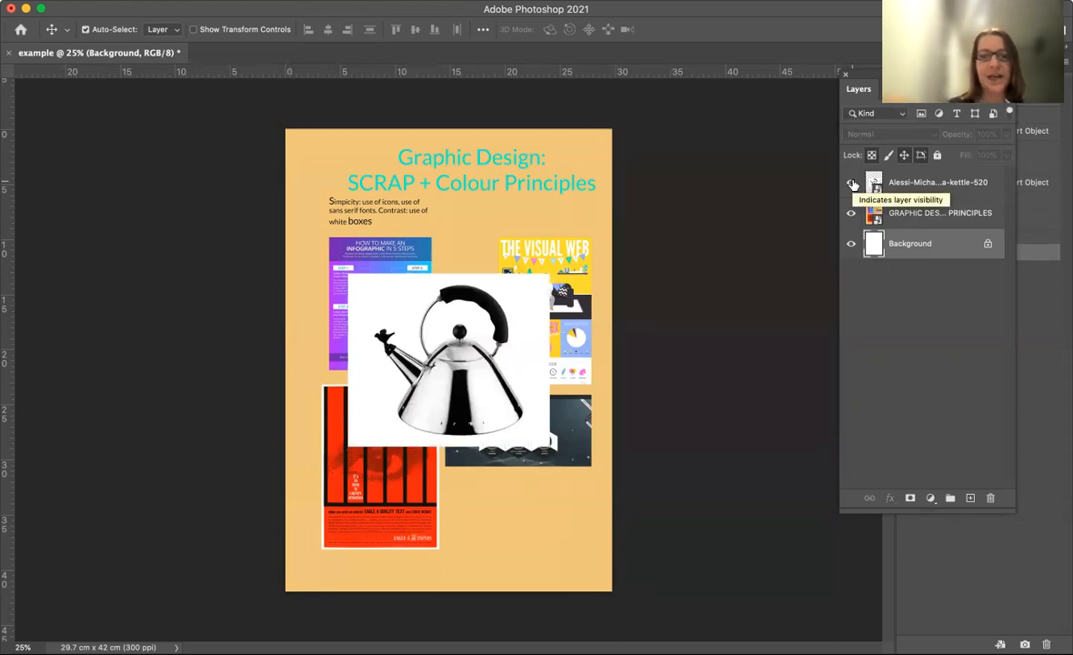